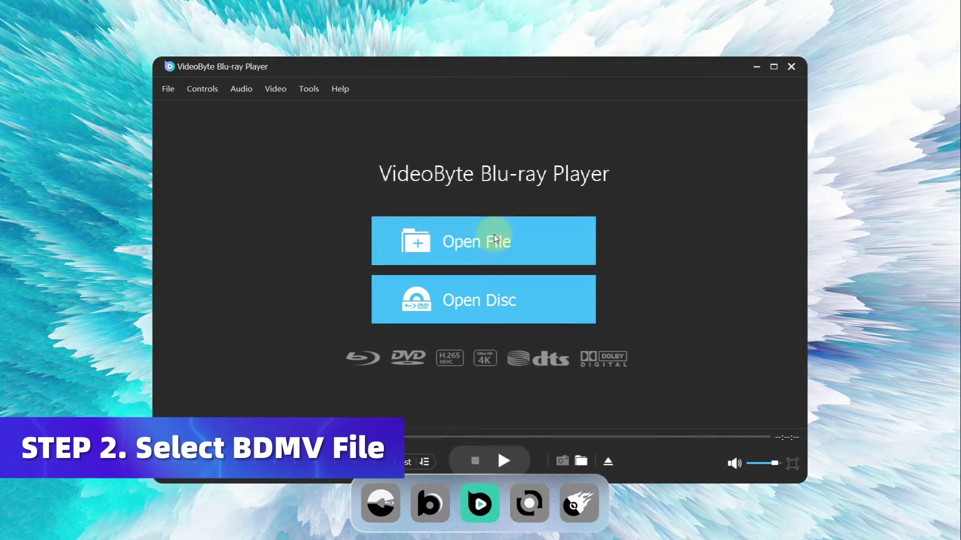
Open 00103.m2ts from the Blu-ray's STREAM folder to start the movie
{"action": "left_click", "coordinate": [496, 240]}
{"action": "scroll", "coordinate": [587, 353], "scroll_direction": "down", "scroll_amount": 10}
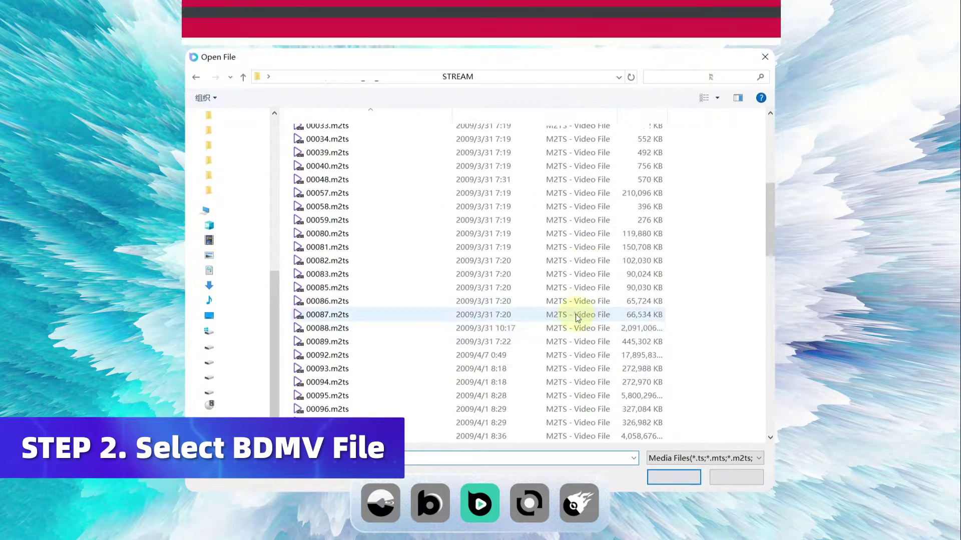
{"action": "left_click", "coordinate": [495, 266]}
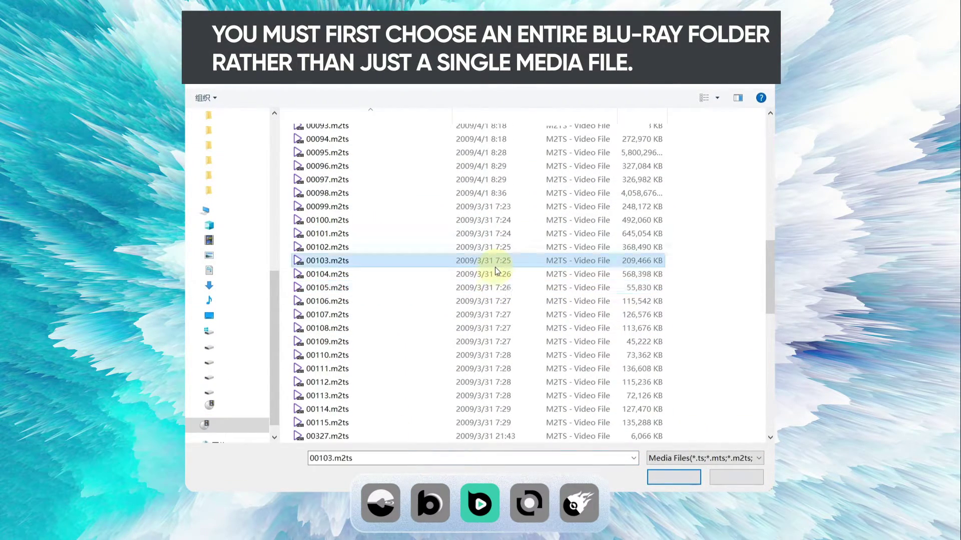
{"action": "double_click", "coordinate": [495, 267]}
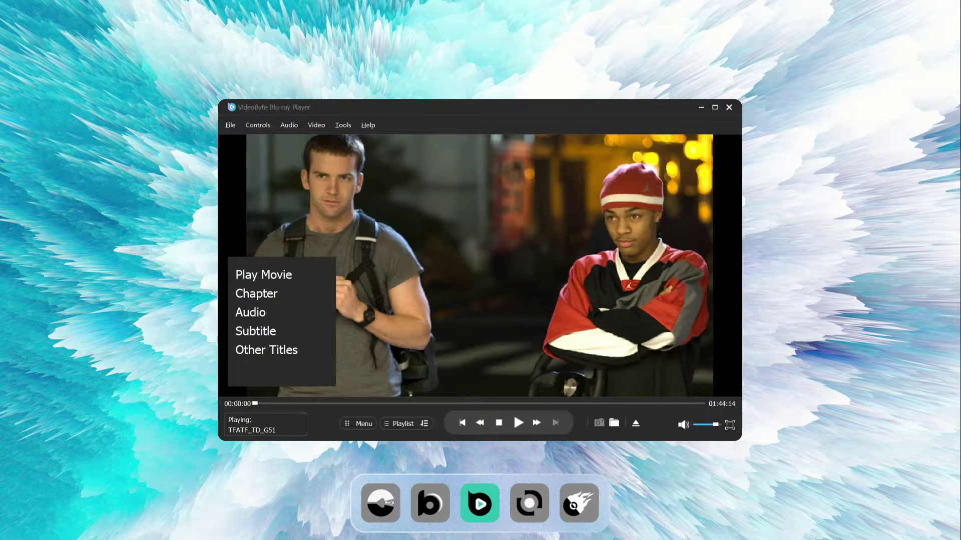
Jump playback to chapter 2 from Controls, then redisplay the disc menu over the picture
{"action": "left_click", "coordinate": [266, 125]}
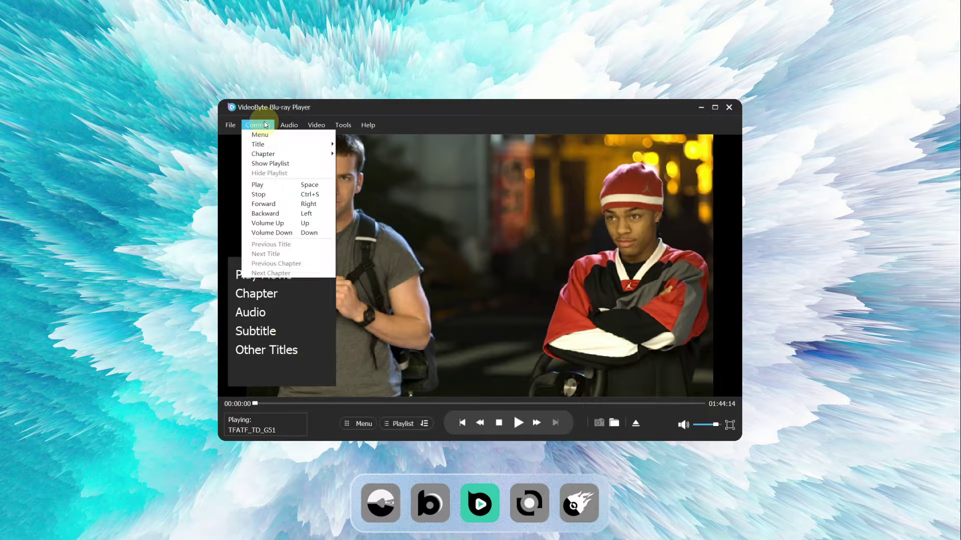
{"action": "left_click", "coordinate": [275, 137]}
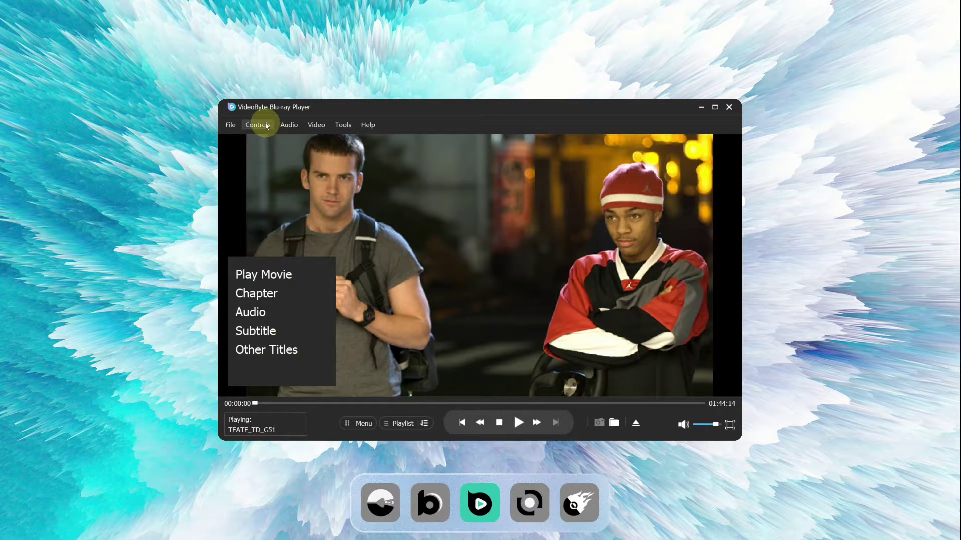
{"action": "left_click", "coordinate": [266, 125]}
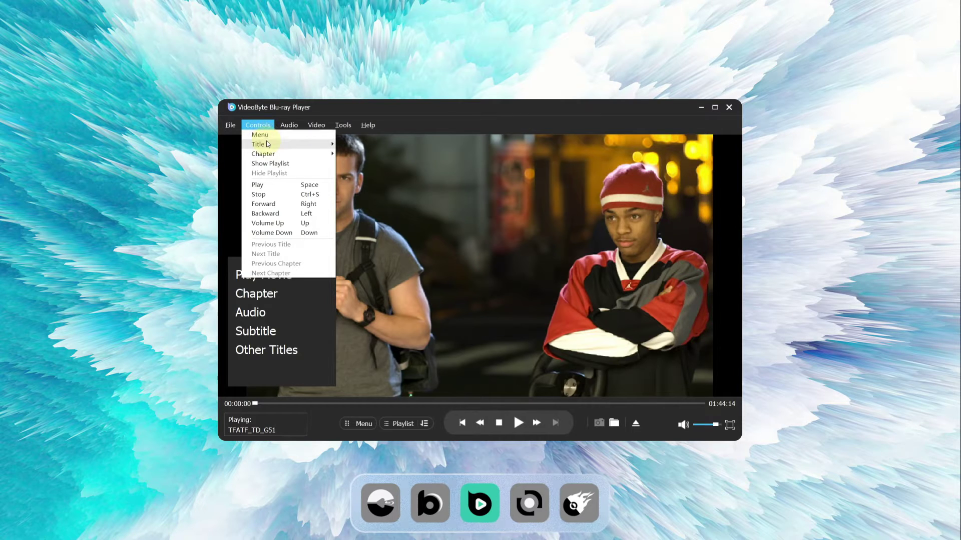
{"action": "mouse_move", "coordinate": [263, 154]}
{"action": "left_click", "coordinate": [368, 163]}
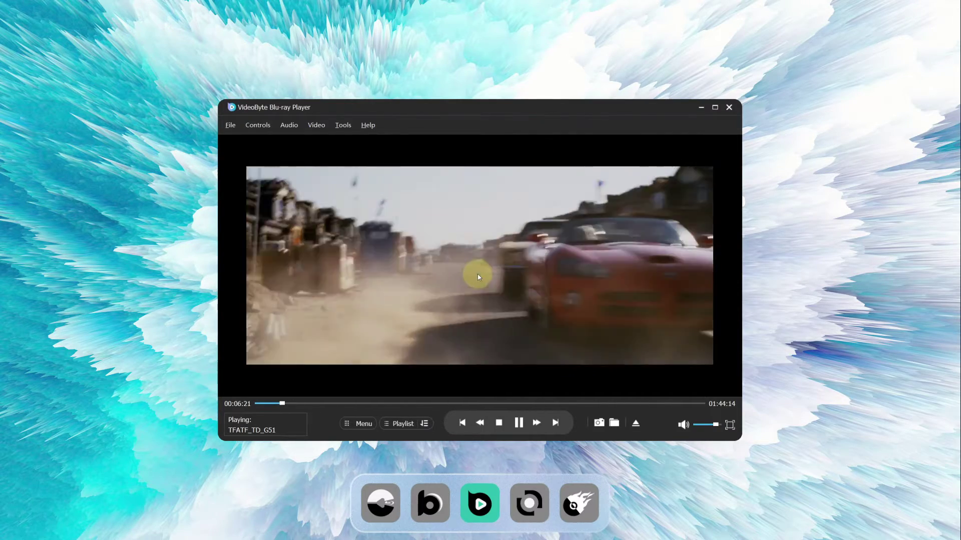
{"action": "left_click", "coordinate": [361, 425]}
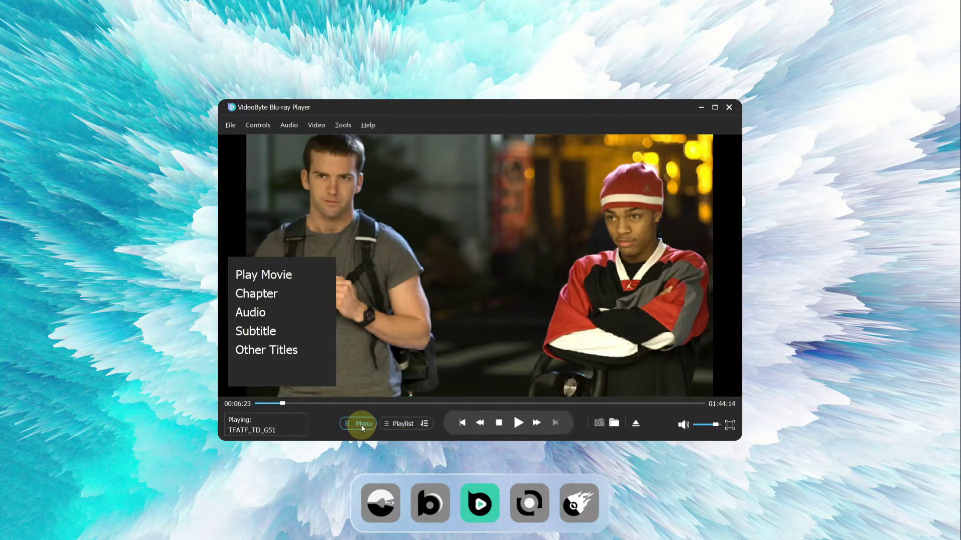